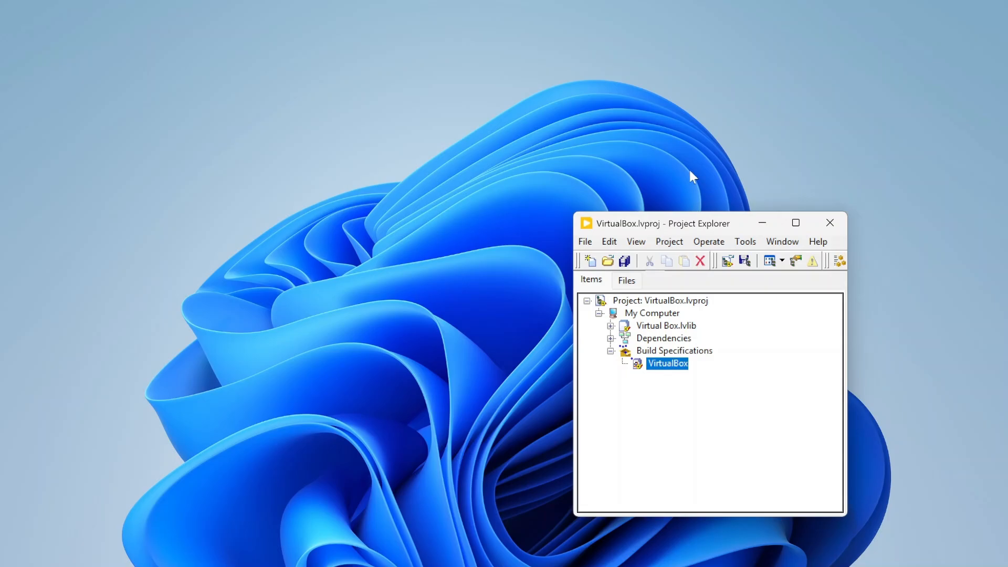
Examine which VIs Virtual Box.lvlib contains in the project tree, with the project window moved to the upper screen area
drag(703, 231, 644, 98)
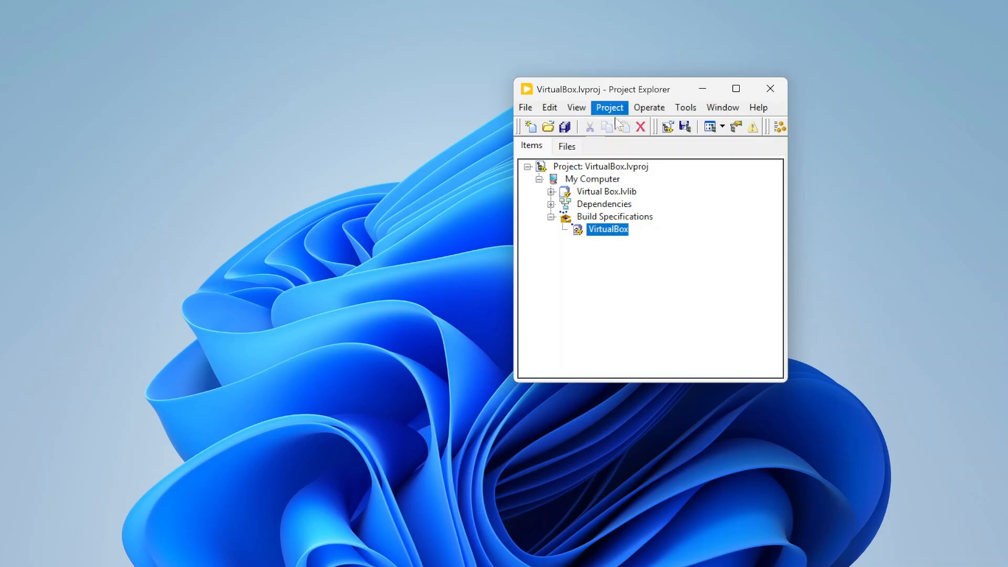
click(551, 192)
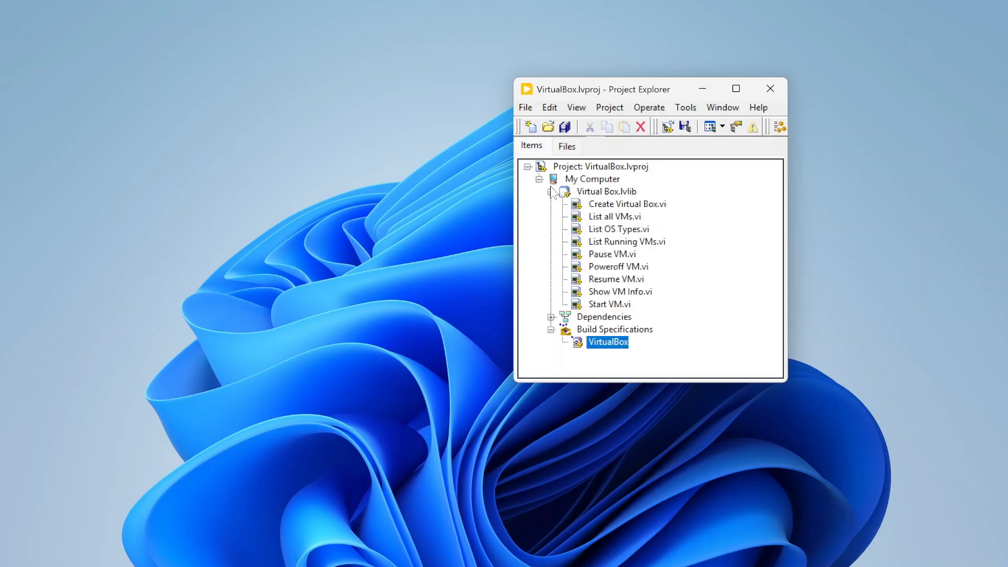
click(551, 192)
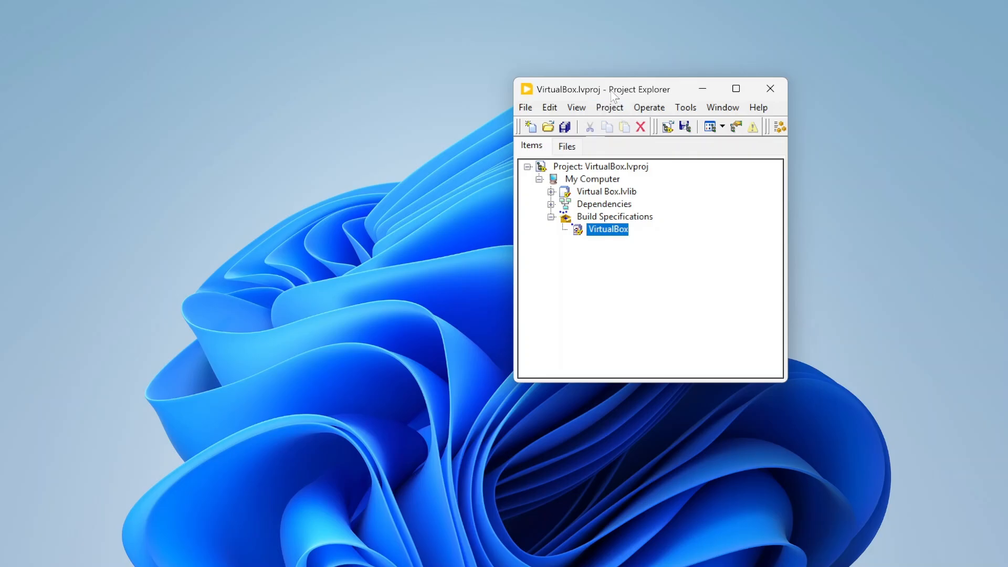
Look through the build types that can be created under Build Specifications, including Packed Library, without creating one
click(607, 216)
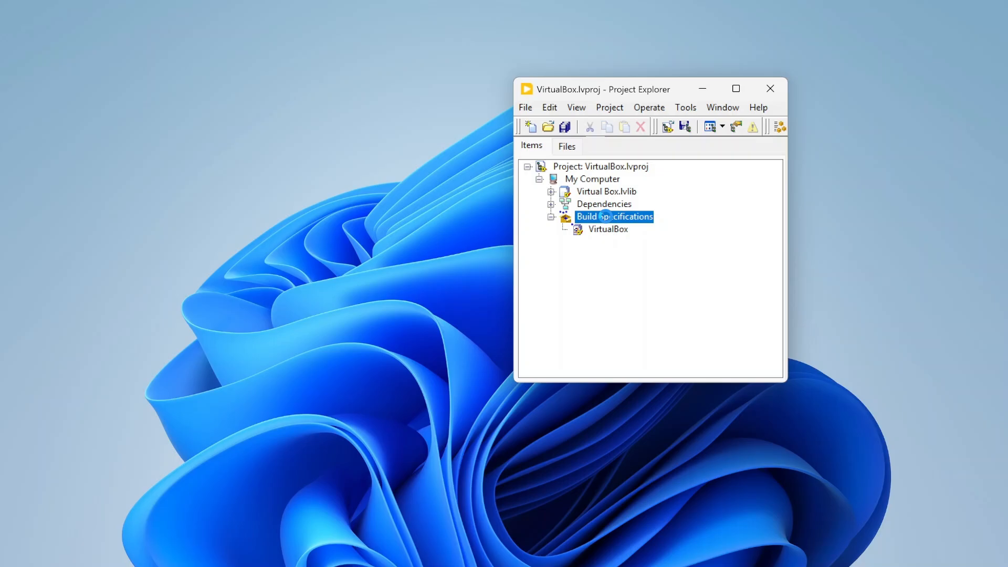
right_click(606, 216)
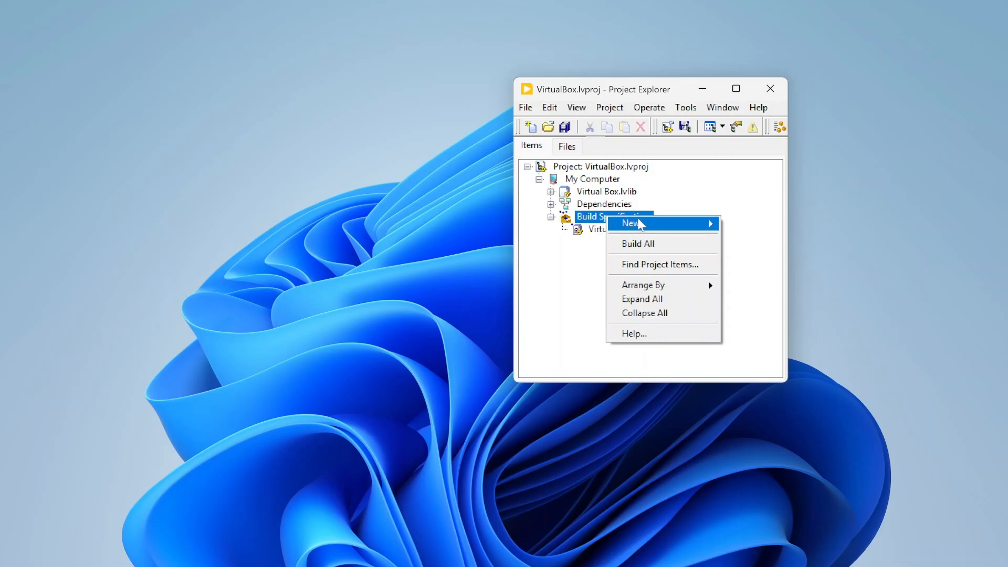
mouse_move(655, 230)
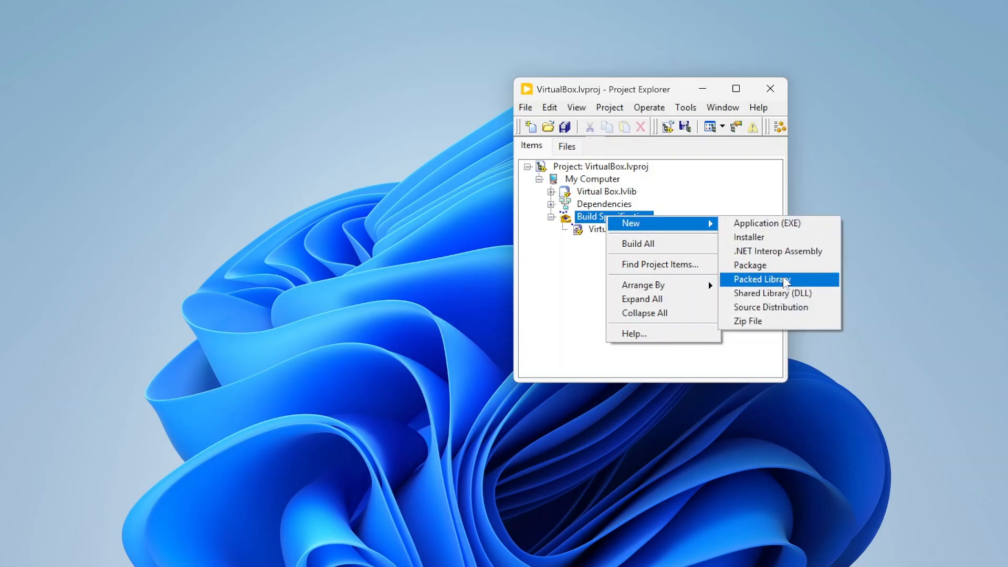
click(588, 252)
Open the properties of the VirtualBox build specification and examine its name, target filename and destination directory
double_click(596, 230)
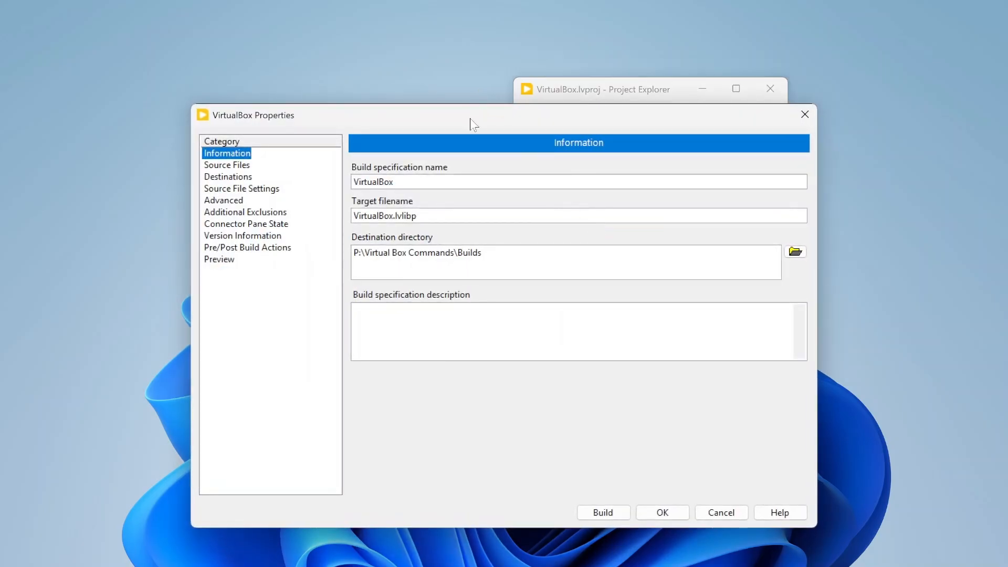
drag(468, 124, 348, 56)
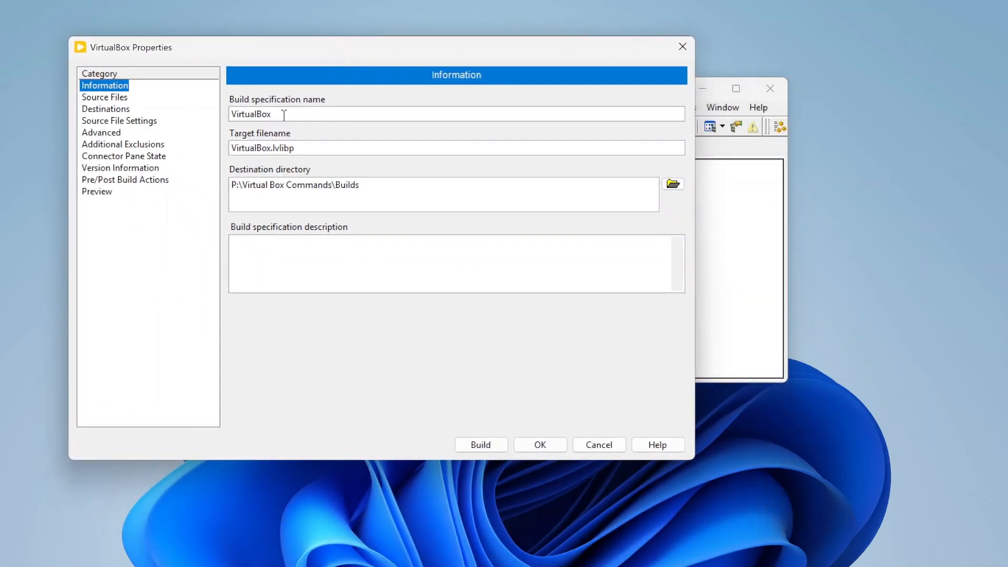
double_click(284, 114)
drag(545, 49, 661, 69)
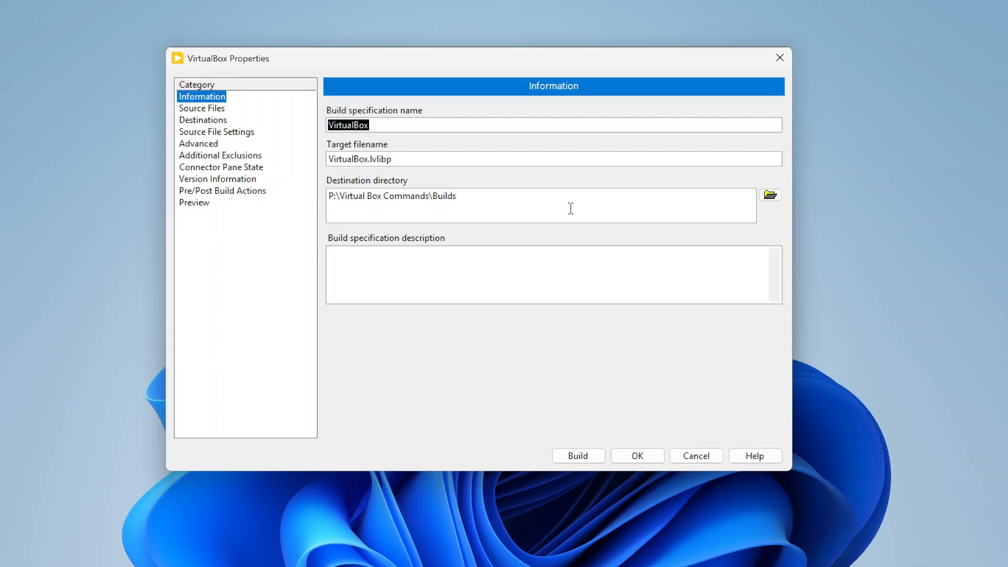
Review the build's source files and the destination settings of VirtualBox.lvlibp and the Support Directory
click(210, 109)
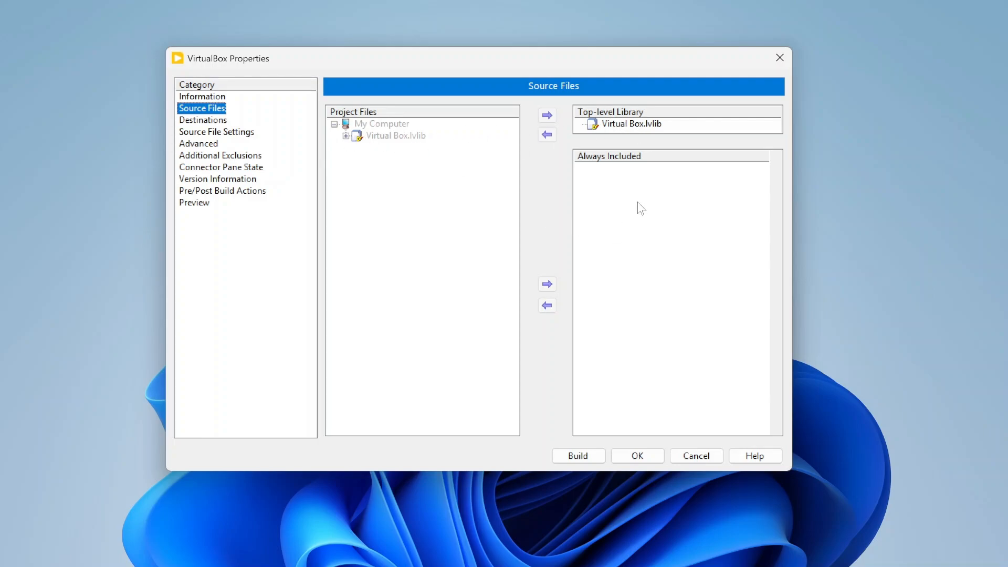
click(200, 120)
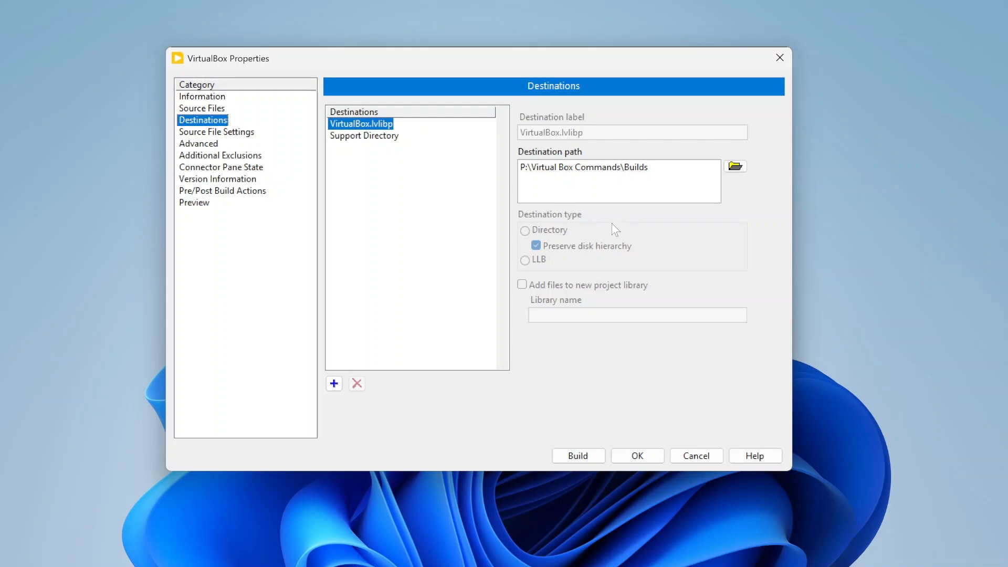
click(379, 138)
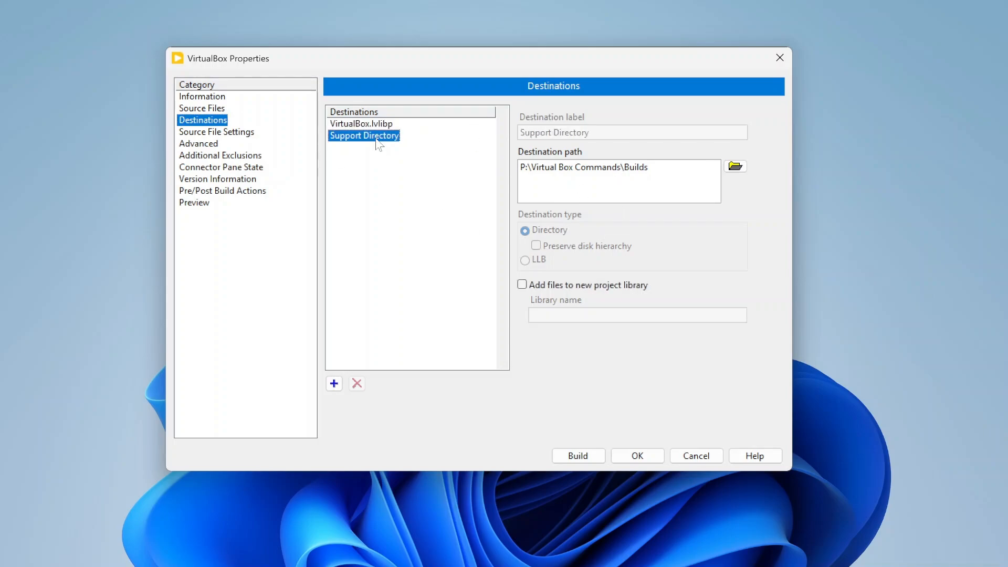
click(385, 125)
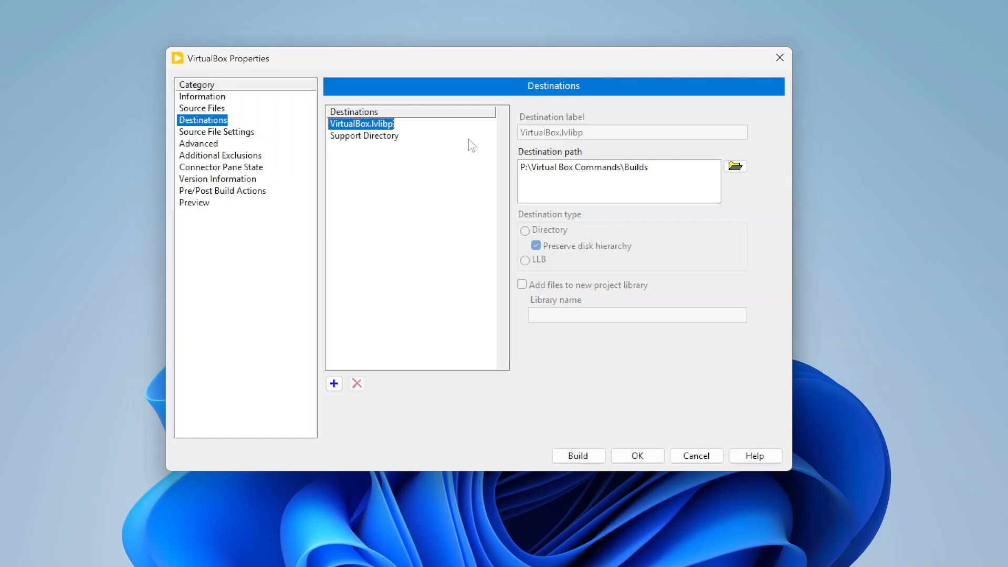
Review the source file settings of Virtual Box.lvlib and its member VIs, such as Create Virtual Box.vi and Poweroff VM.vi
click(243, 137)
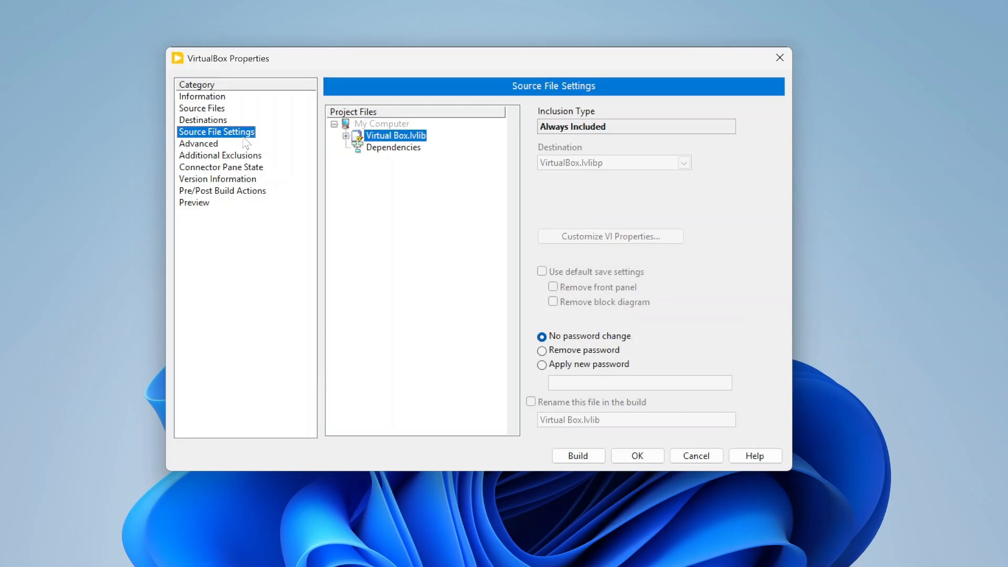
click(347, 136)
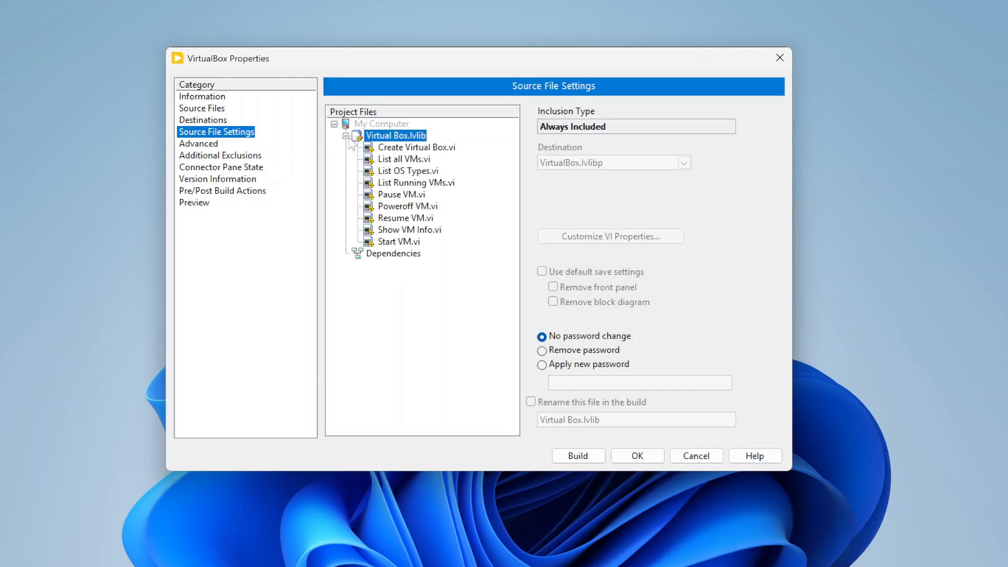
click(397, 149)
click(398, 170)
click(393, 208)
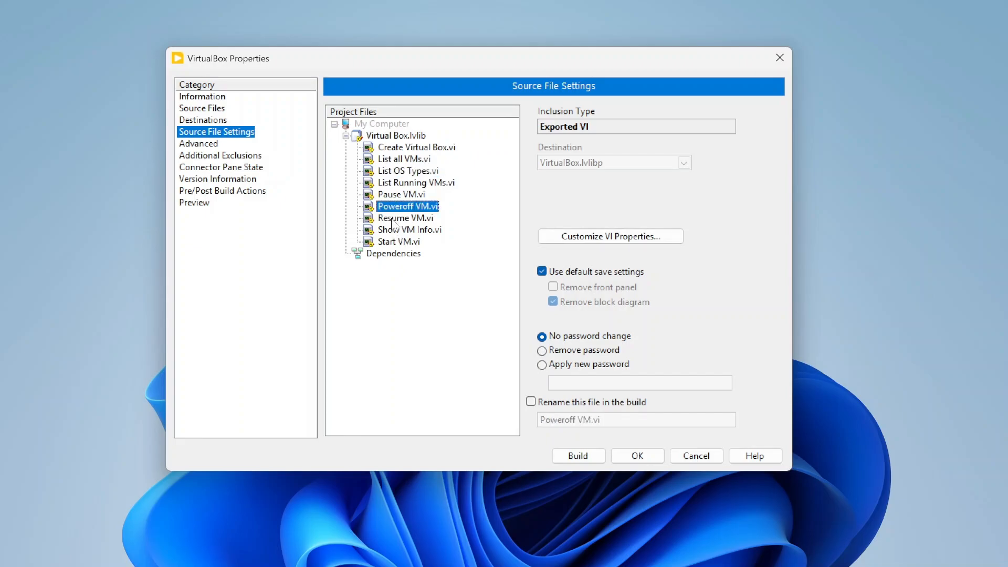
click(346, 136)
Review the build's Advanced, Additional Exclusions and Connector Pane State settings
click(205, 144)
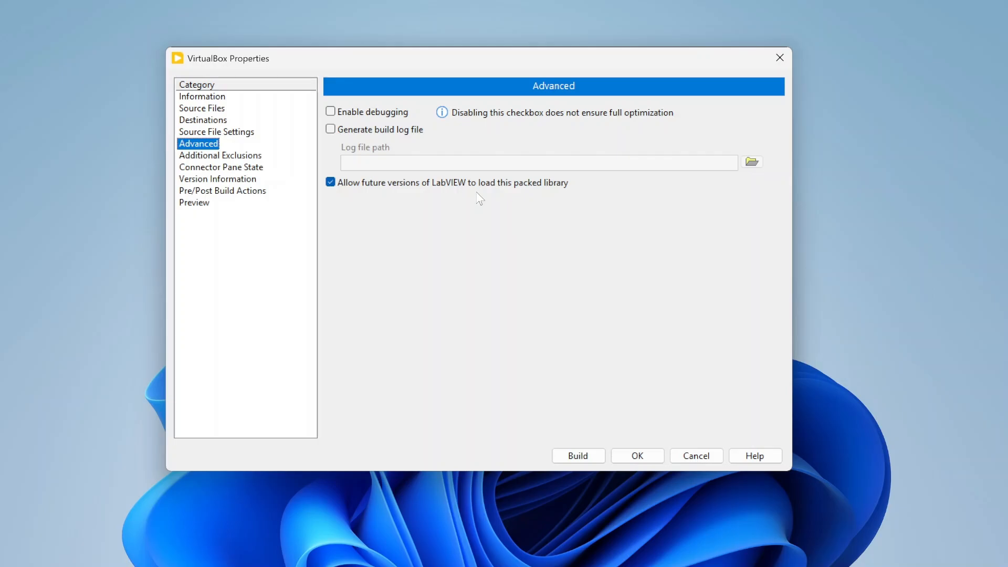
click(234, 156)
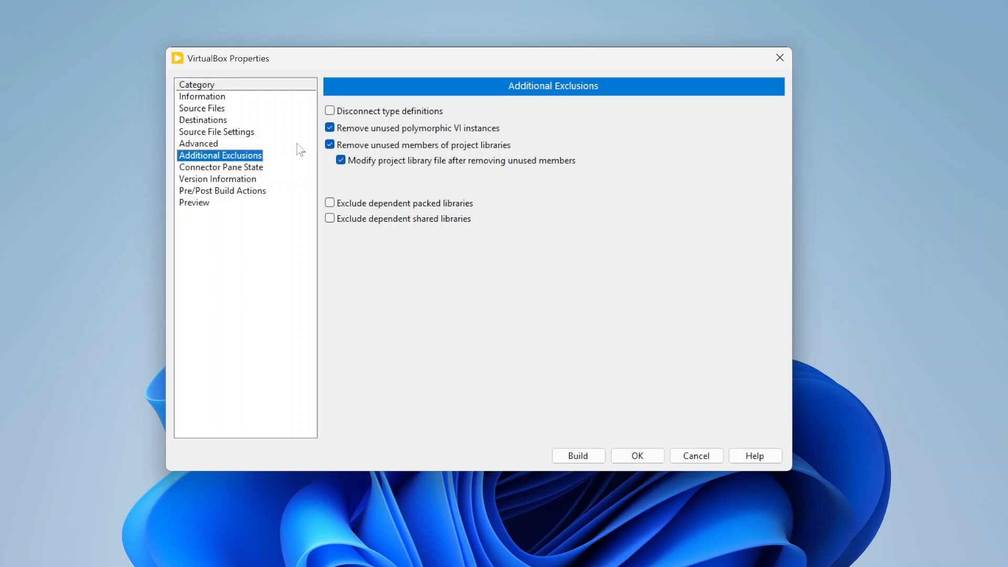
click(260, 169)
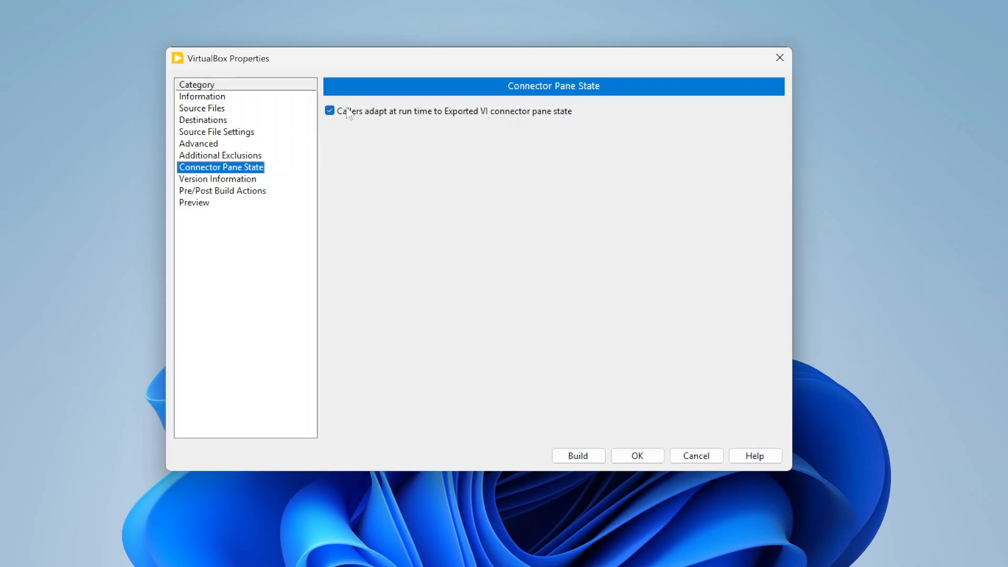
Review the build's version information and Preview page, and accept the build properties
click(250, 184)
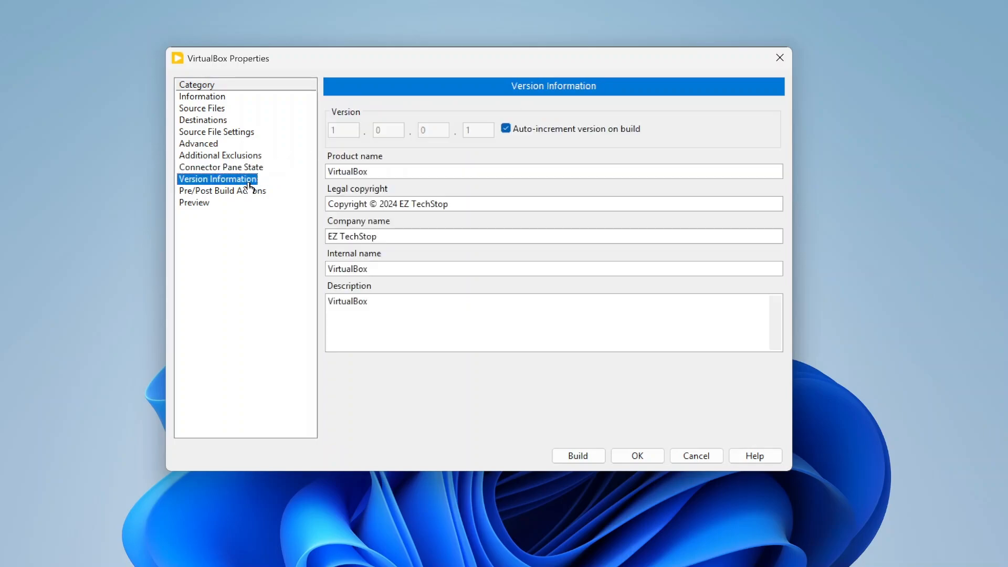
click(208, 202)
click(638, 455)
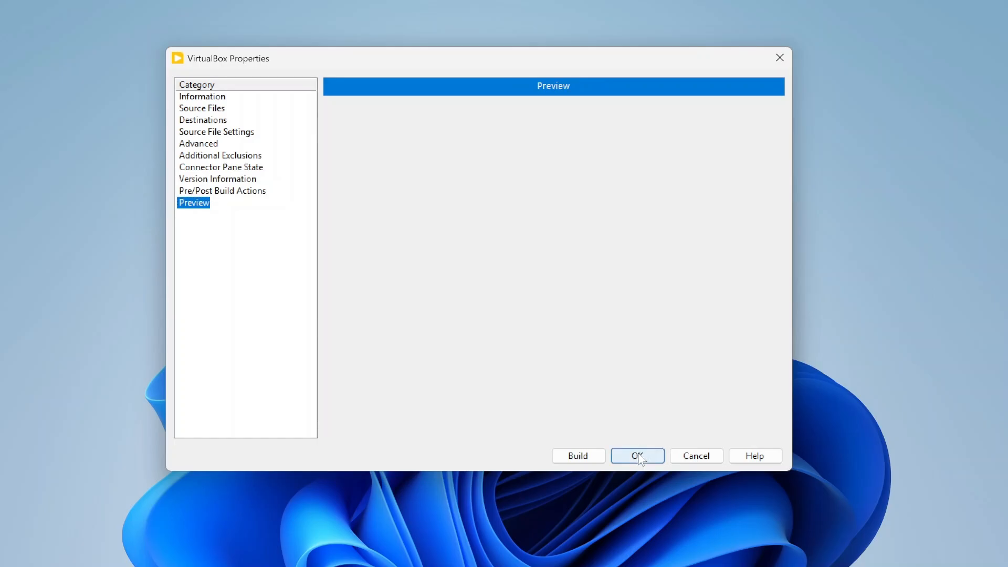
Switch to File Explorer, open VirtualBox.lvlibp from the Builds folder, and place the library window beside the project window
key(alt+Tab)
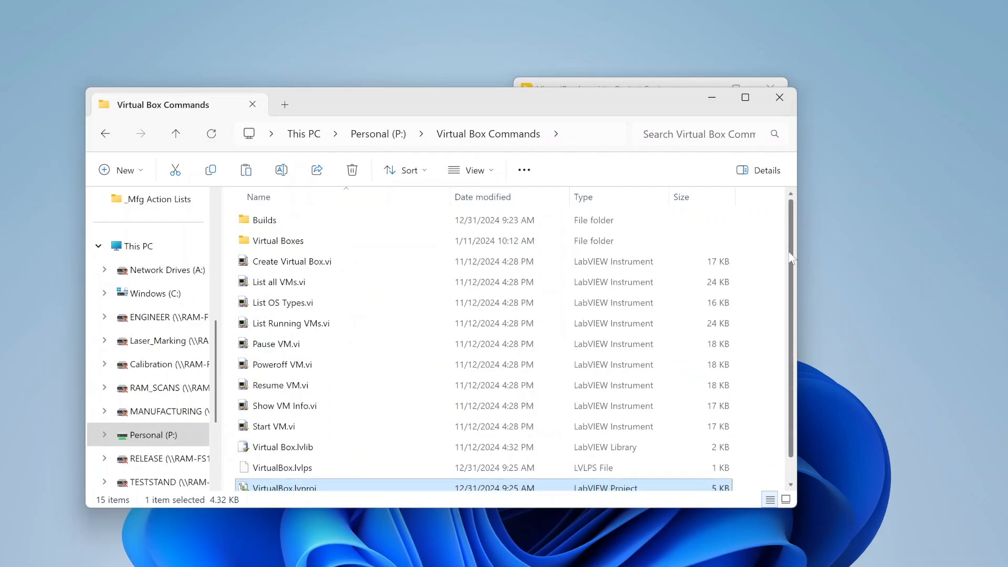
double_click(499, 221)
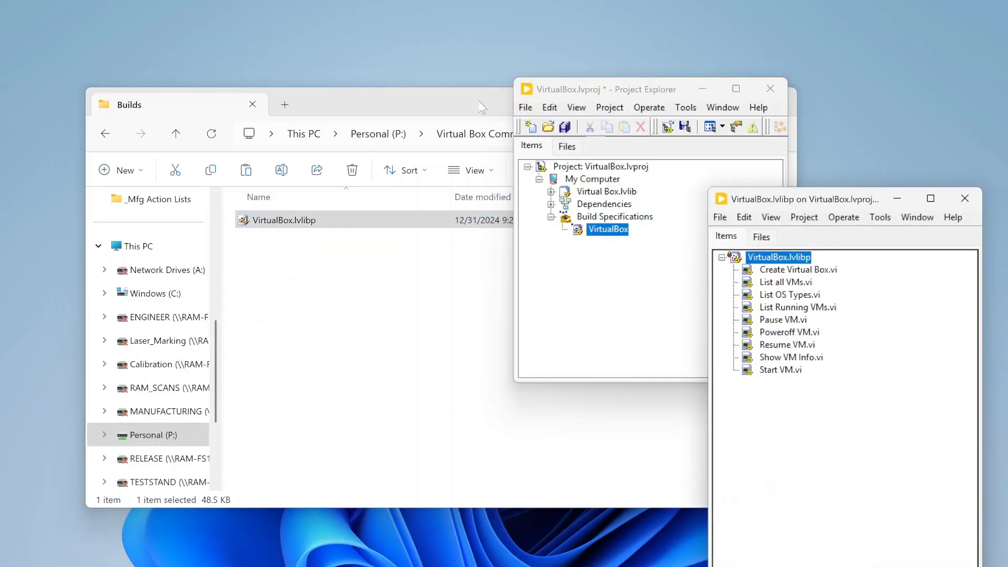
click(483, 102)
click(710, 105)
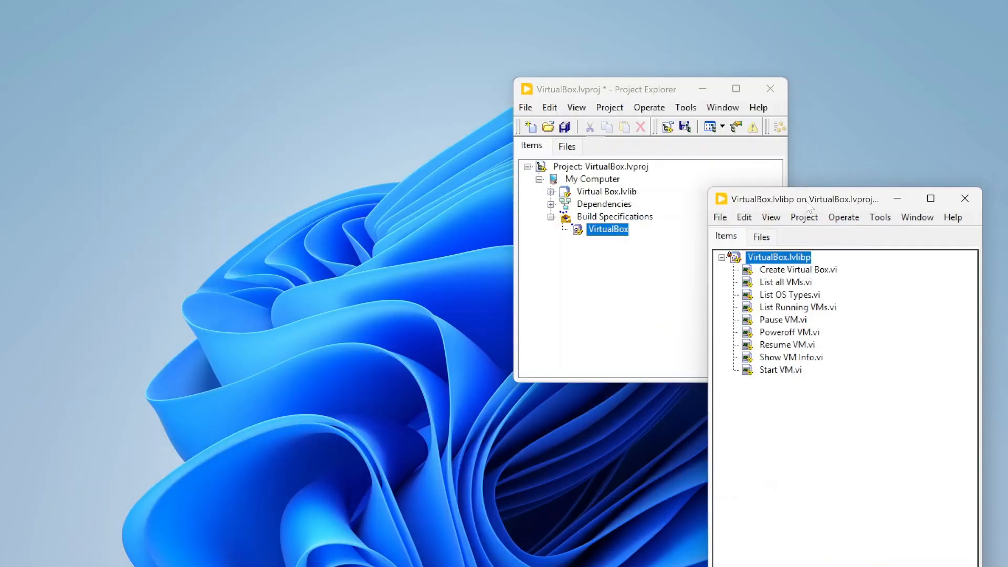
drag(808, 203, 340, 90)
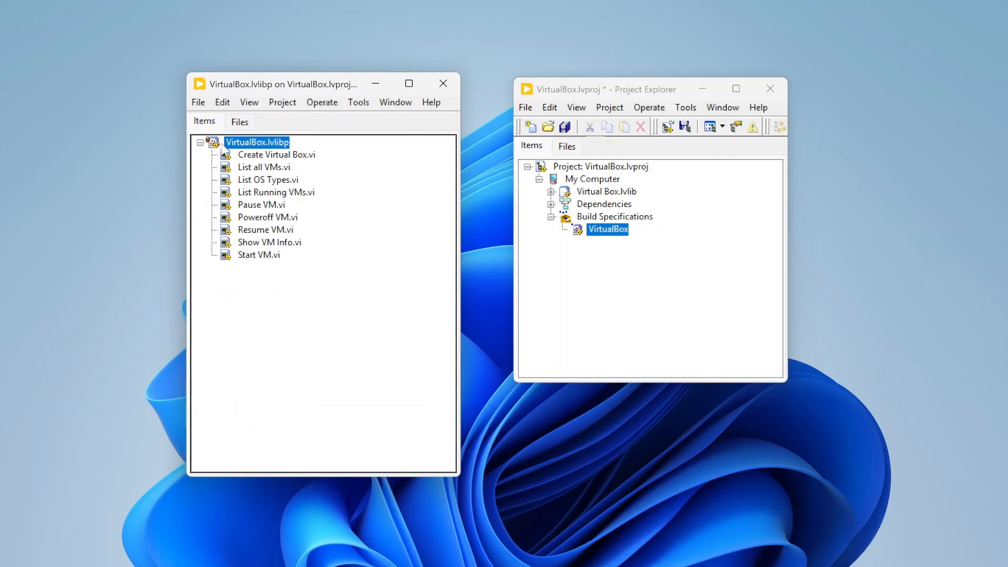
Open Create Virtual Box.vi from the packed library, check whether its block diagram can be shown, and close the VI
double_click(248, 155)
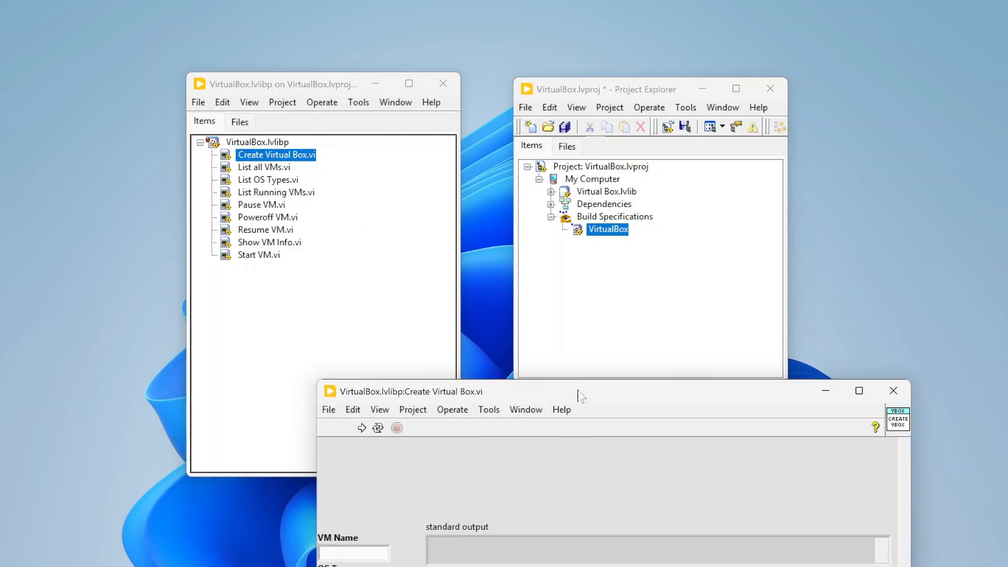
drag(575, 397, 477, 75)
click(427, 87)
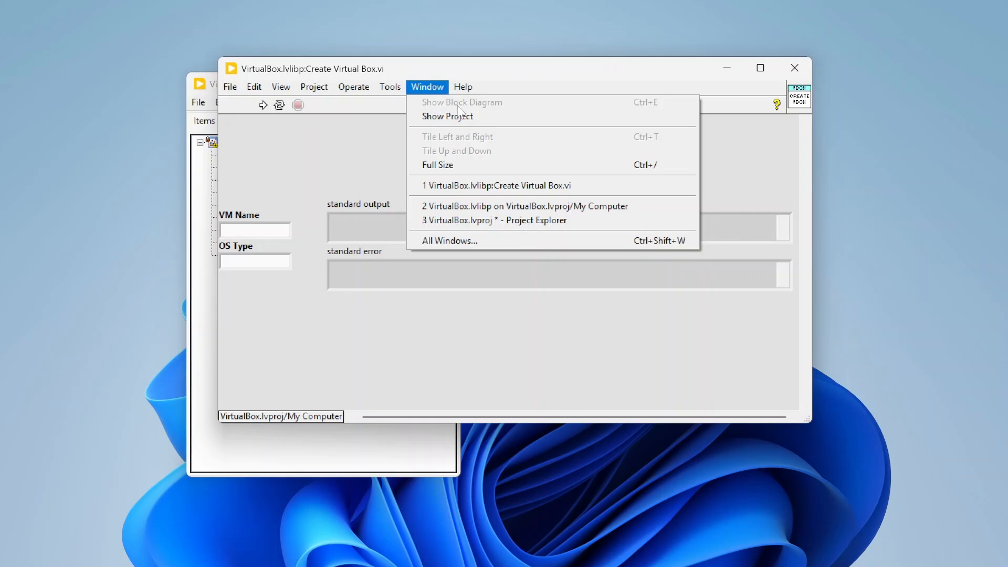
click(352, 142)
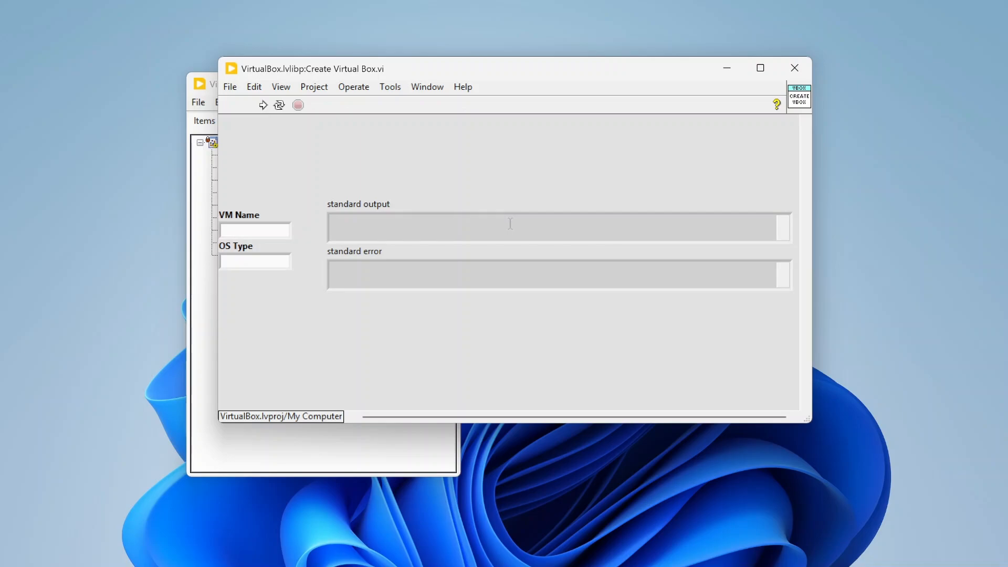
click(794, 68)
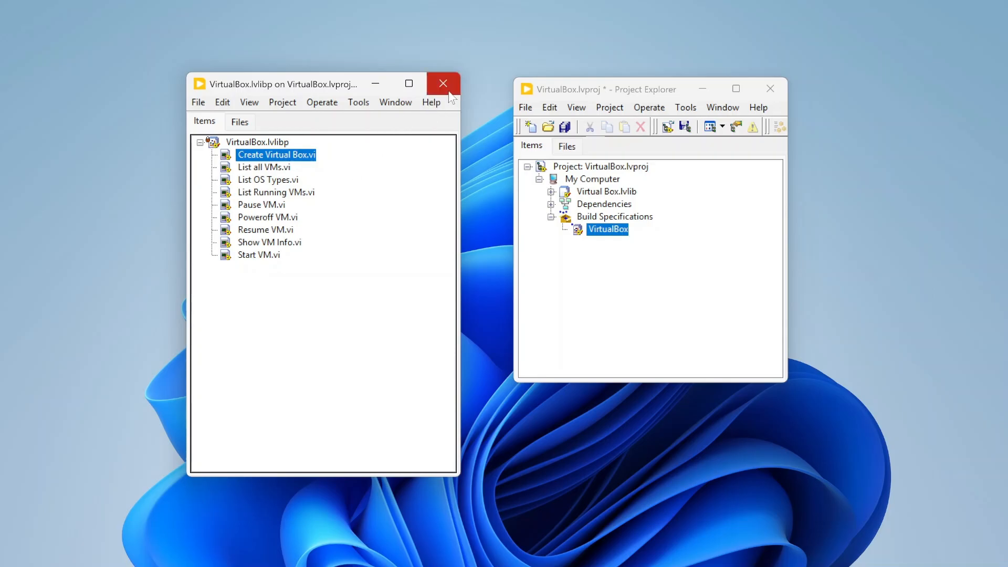
Shorten the VirtualBox.lvlibp window to about the project window's height and align it beside that window
drag(317, 73, 332, 126)
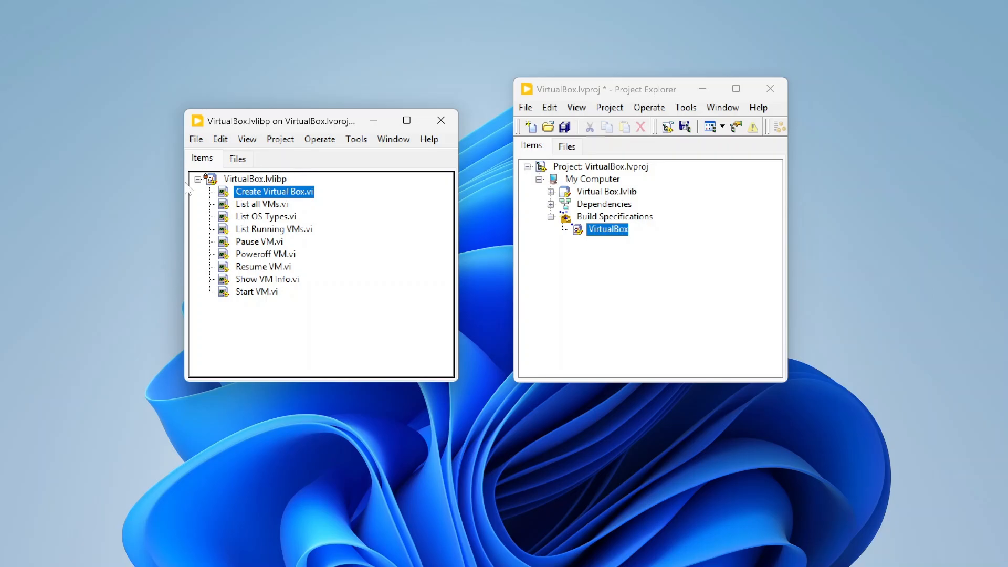
drag(313, 129, 321, 119)
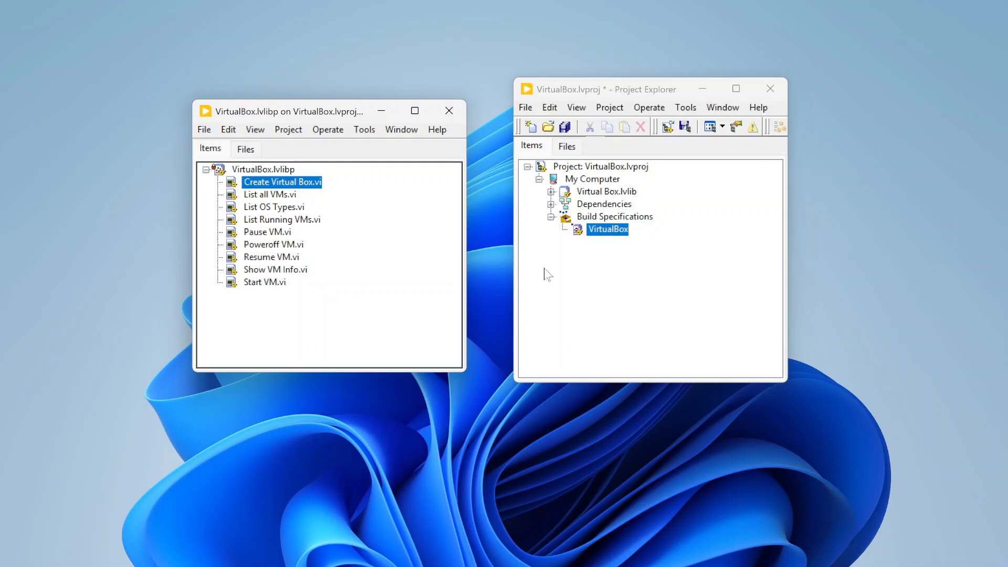
click(701, 566)
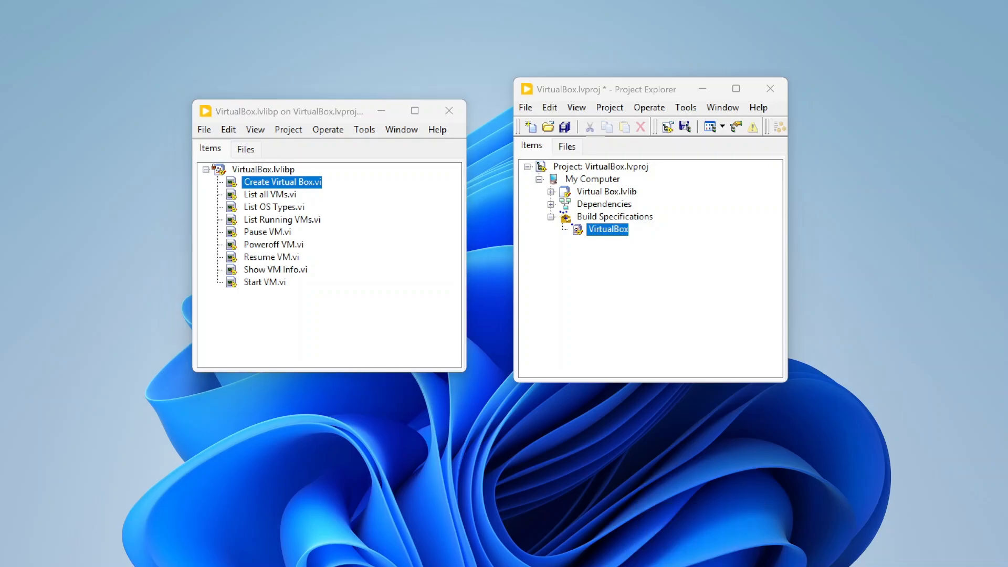